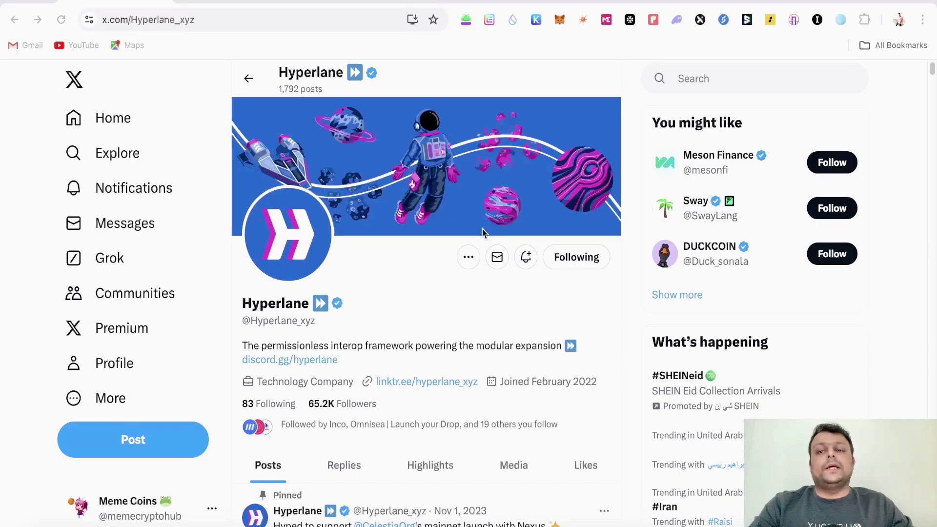
Review Hyperlane's $18.5M seed round and investor list on CryptoRank, then go to VicScan.
left_click(220, 3)
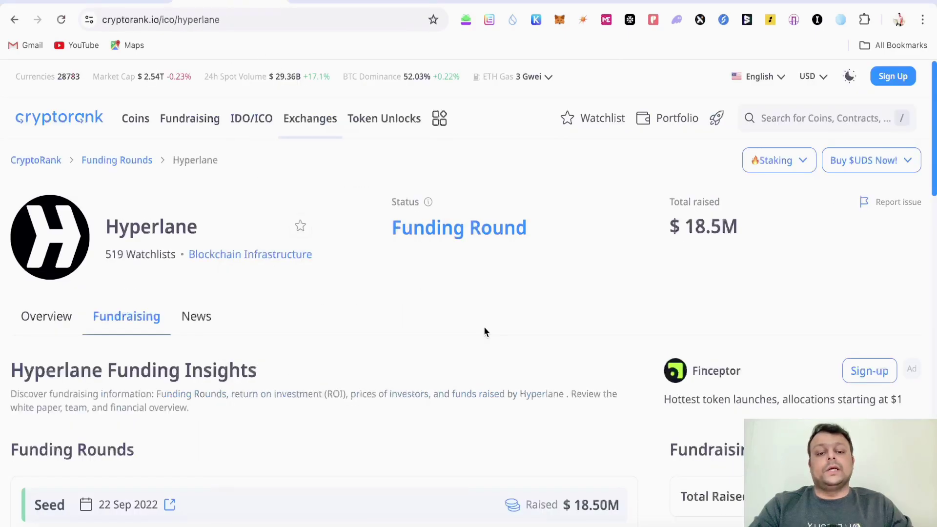
scroll(588, 389, "down", 1)
scroll(589, 388, "down", 1)
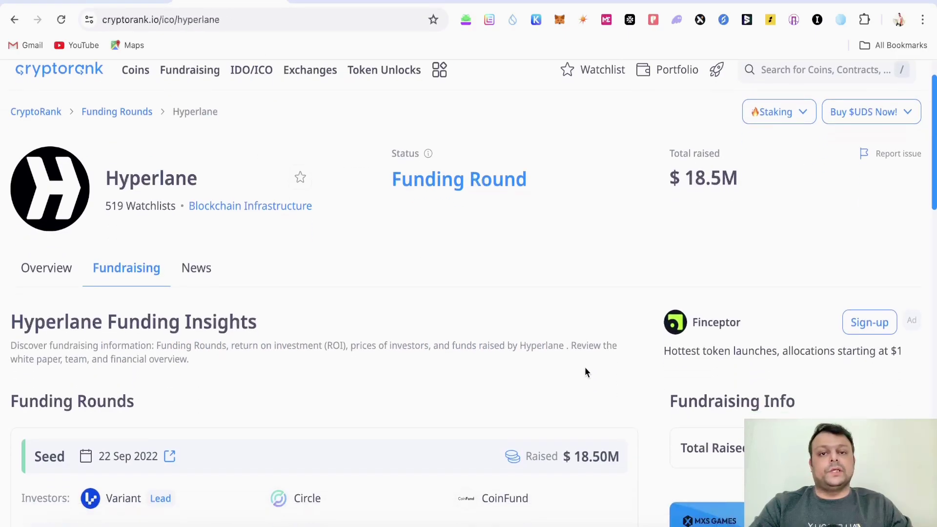
scroll(585, 373, "down", 2)
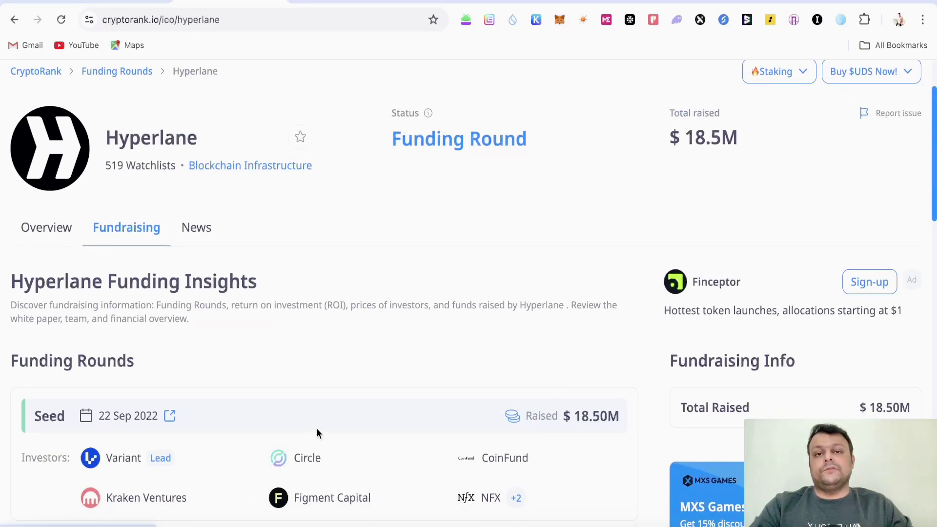
scroll(340, 331, "up", 3)
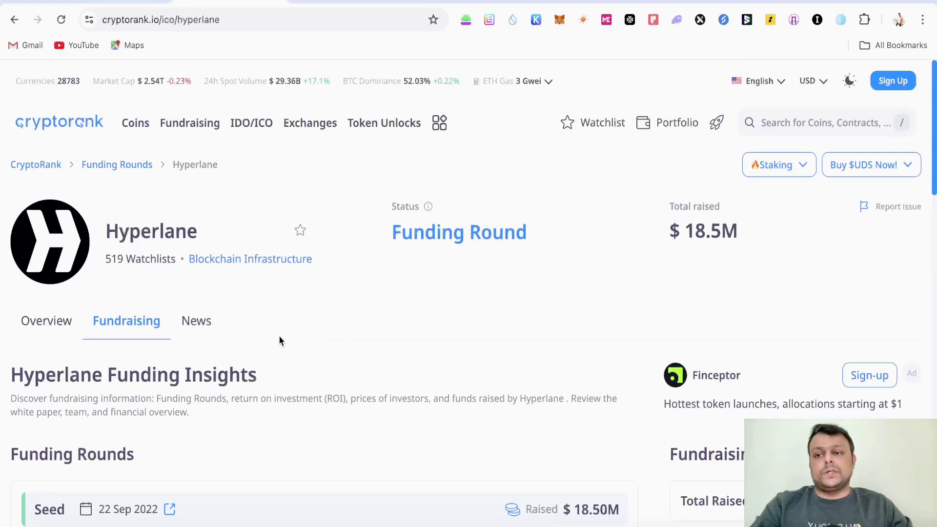
left_click(313, 2)
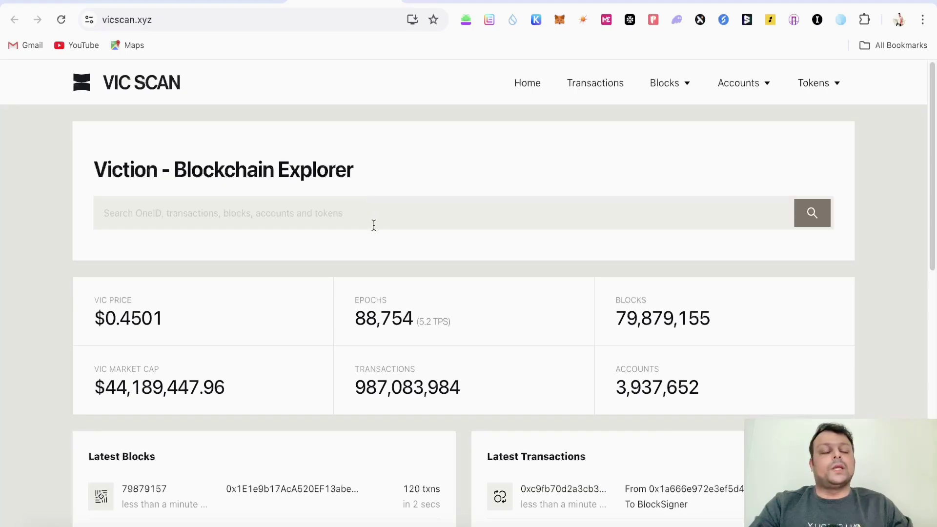
Browse the VicScan explorer and confirm in MetaMask that the wallet holds 0 VIC.
scroll(374, 224, "down", 8)
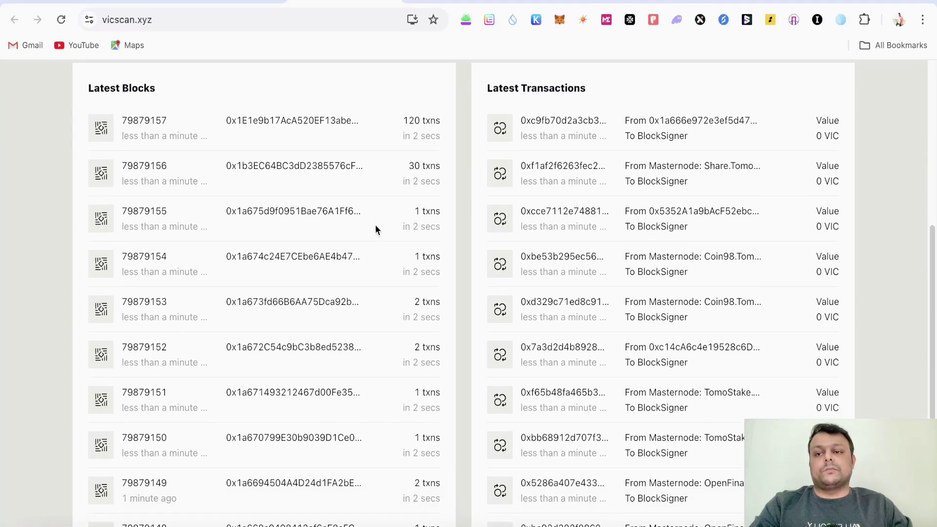
scroll(376, 227, "down", 3)
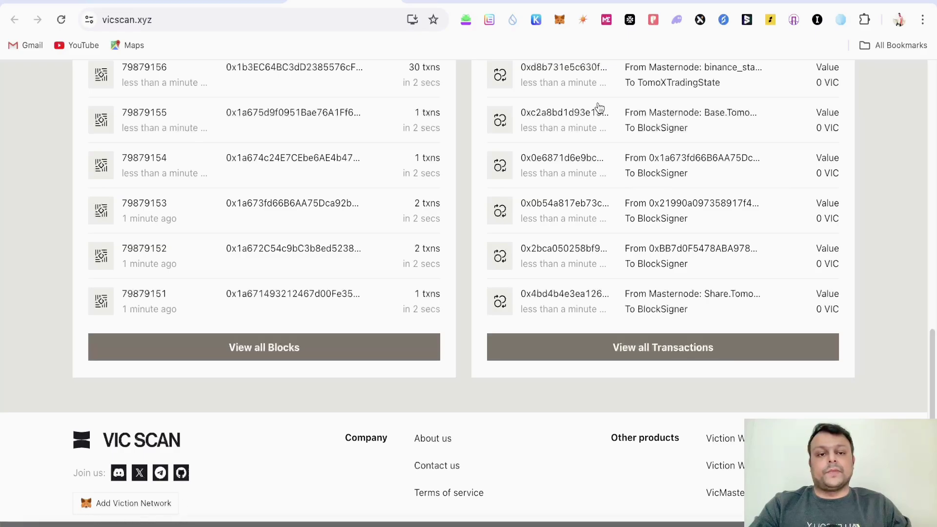
left_click(559, 20)
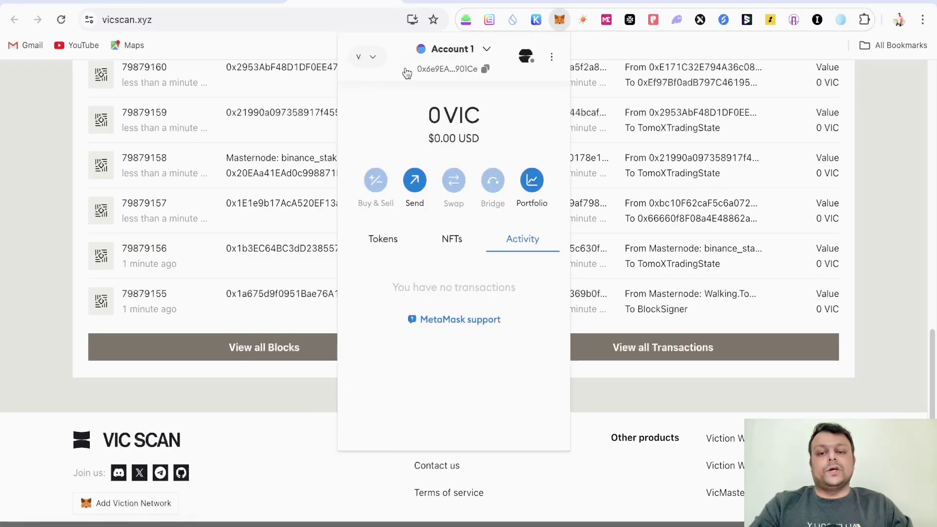
left_click(383, 249)
left_click(99, 217)
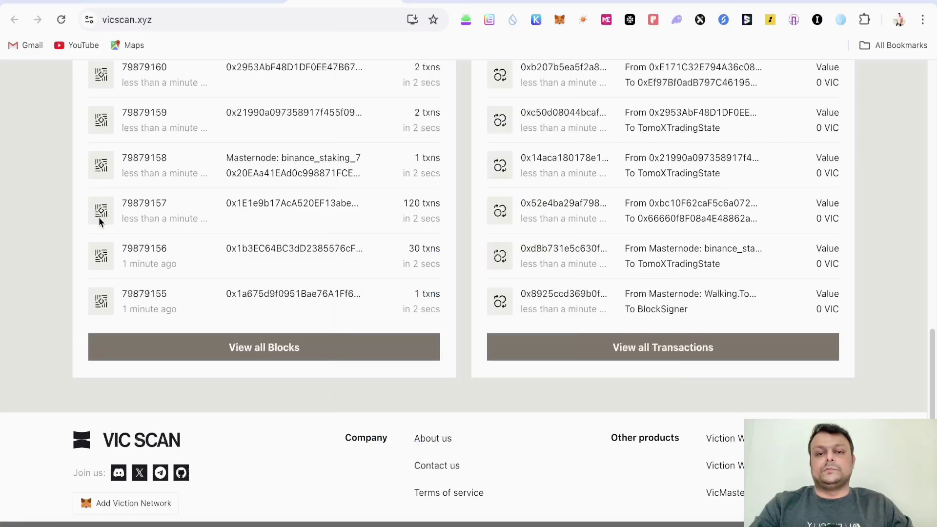
scroll(98, 217, "up", 10)
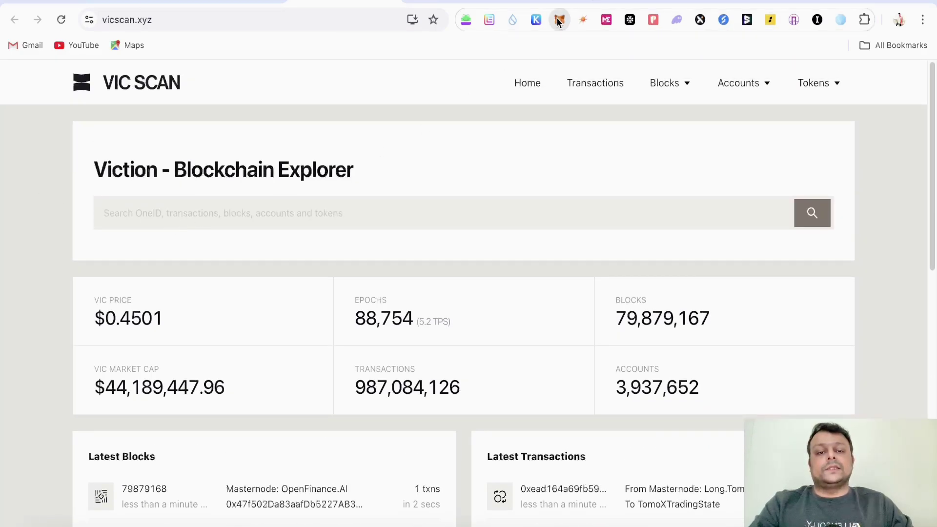
left_click(559, 20)
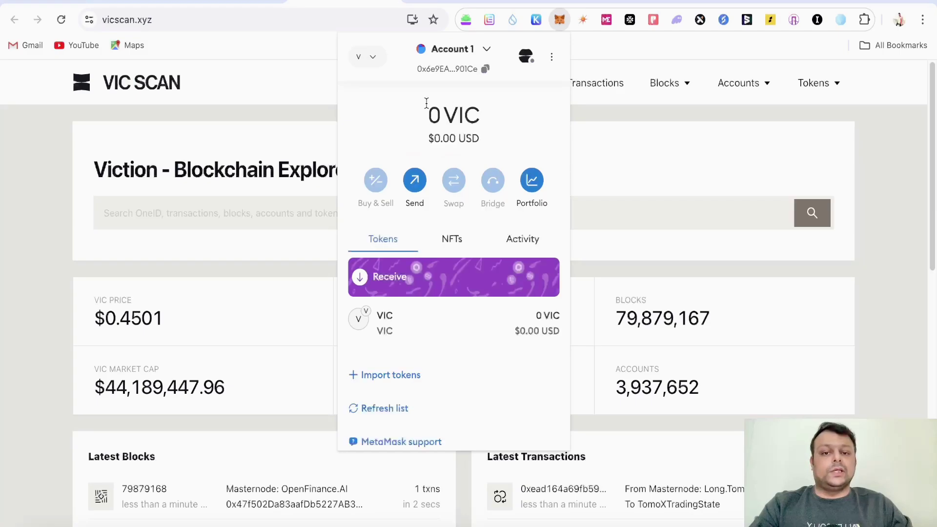
left_click(60, 174)
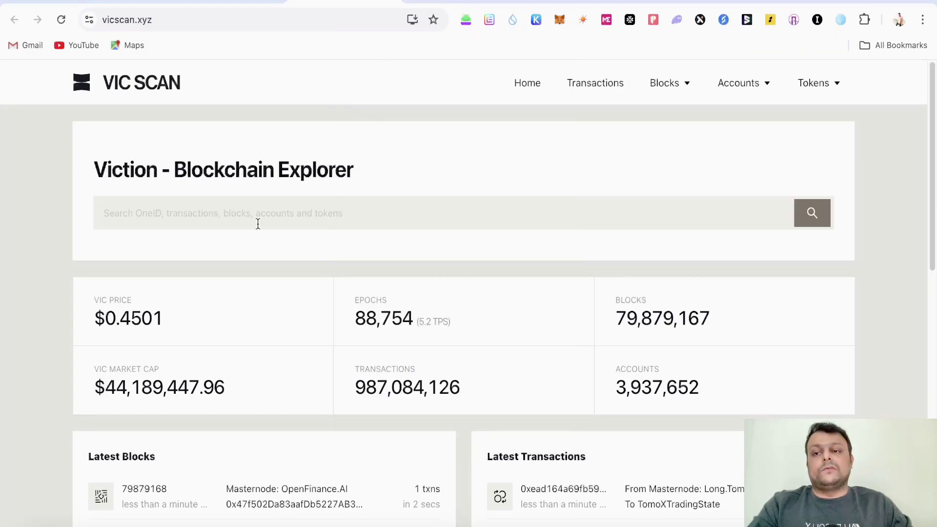
left_click(440, 1)
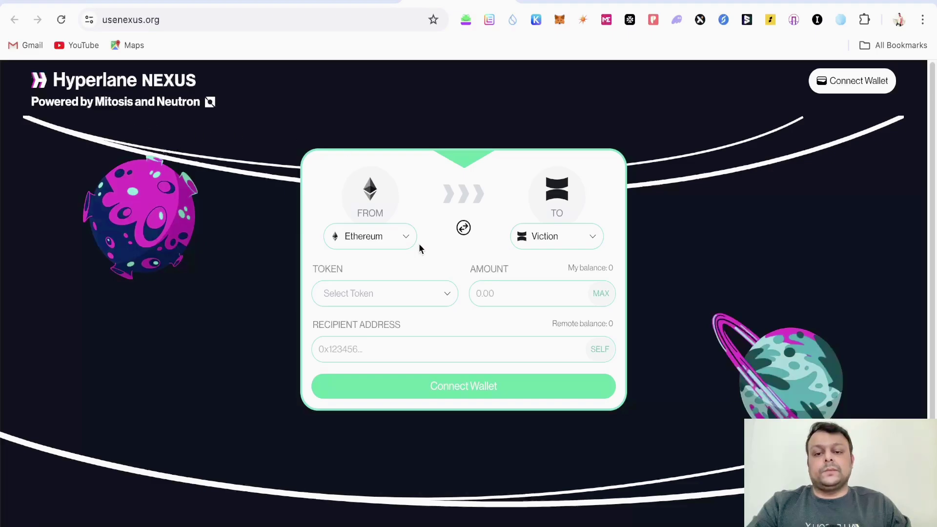
Try connecting a wallet to Hyperlane Nexus twice, dismissing the wallet environment prompt.
left_click(864, 83)
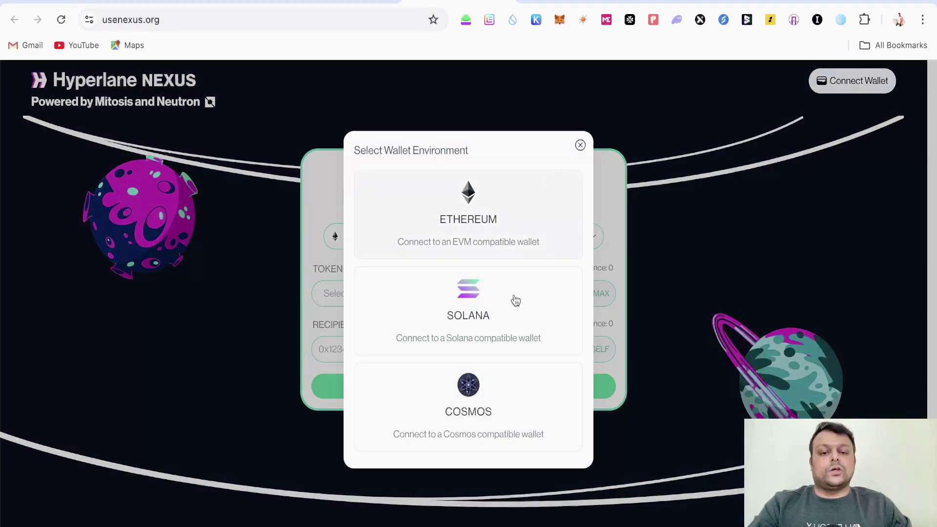
left_click(579, 146)
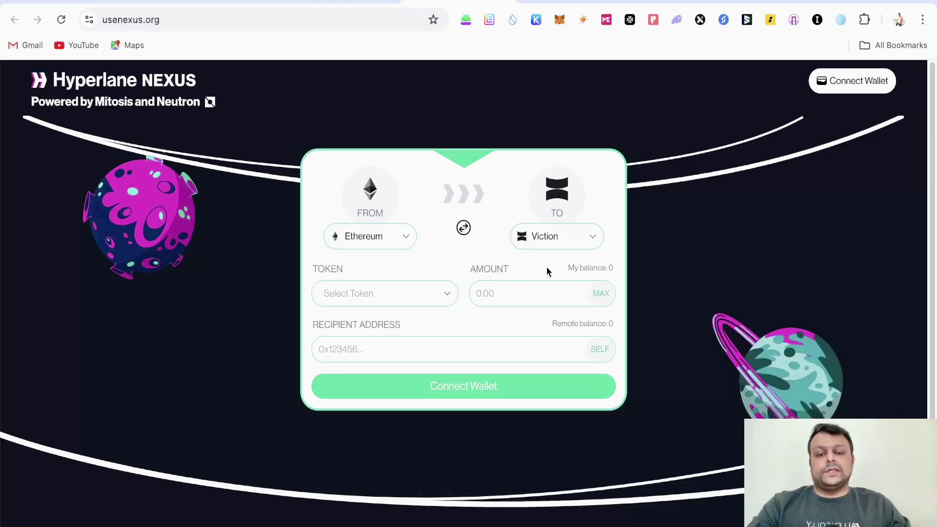
left_click(832, 87)
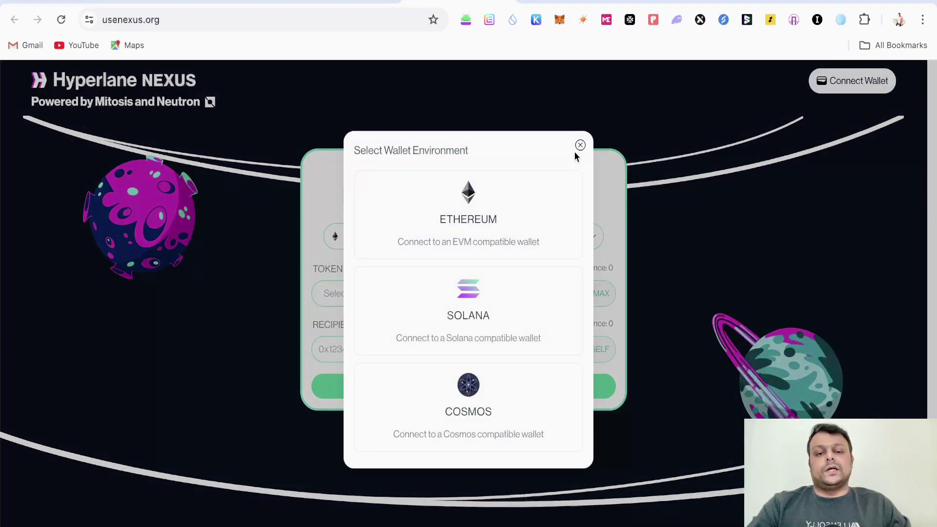
left_click(579, 146)
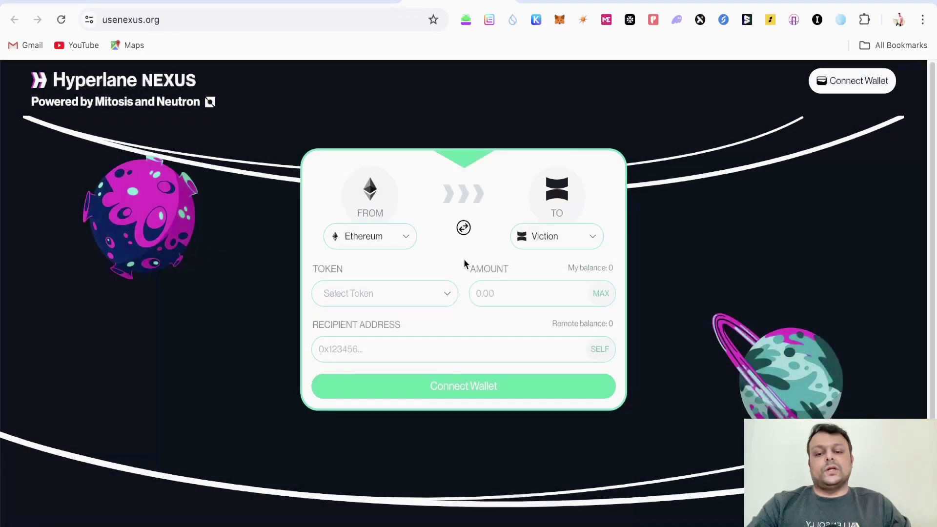
Select ETH and enter 0.01 as the Ethereum-to-Viction bridge amount, checking the wallet balance.
left_click(404, 297)
left_click(424, 185)
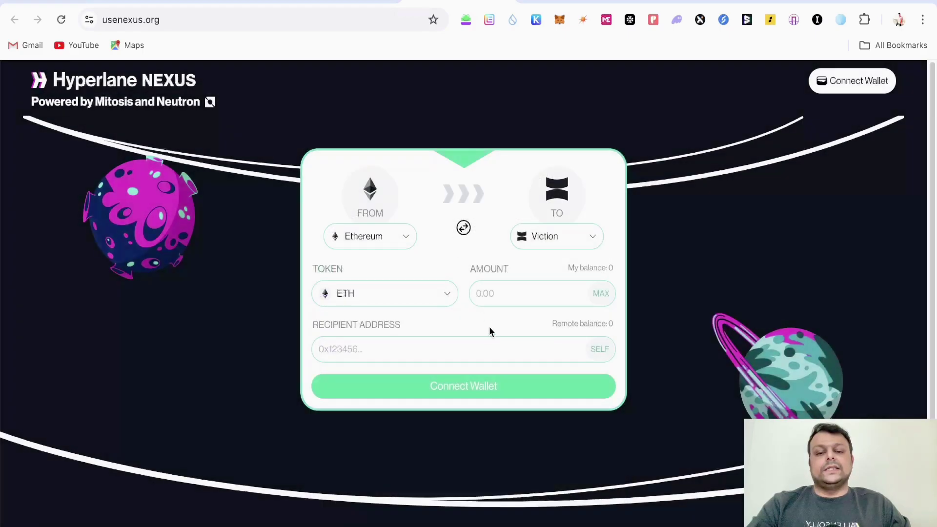
left_click(508, 295)
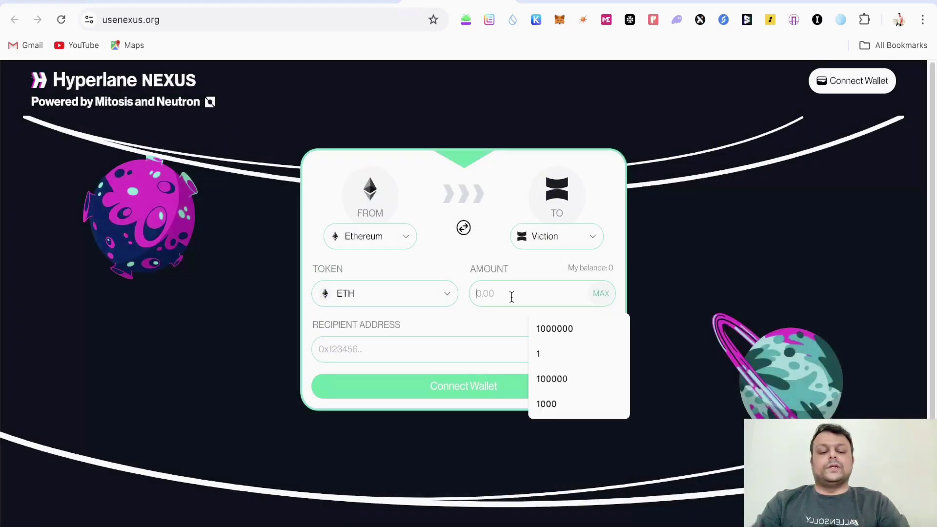
type("0.01")
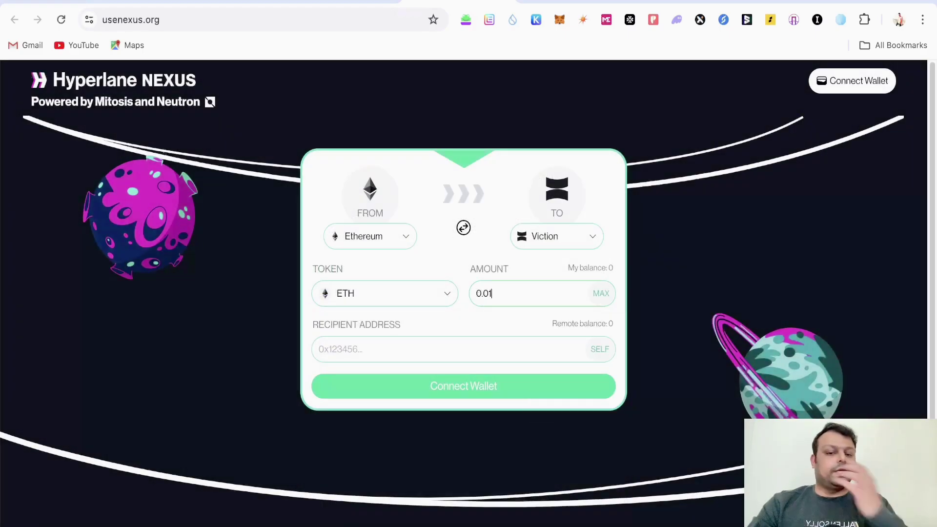
left_click(560, 20)
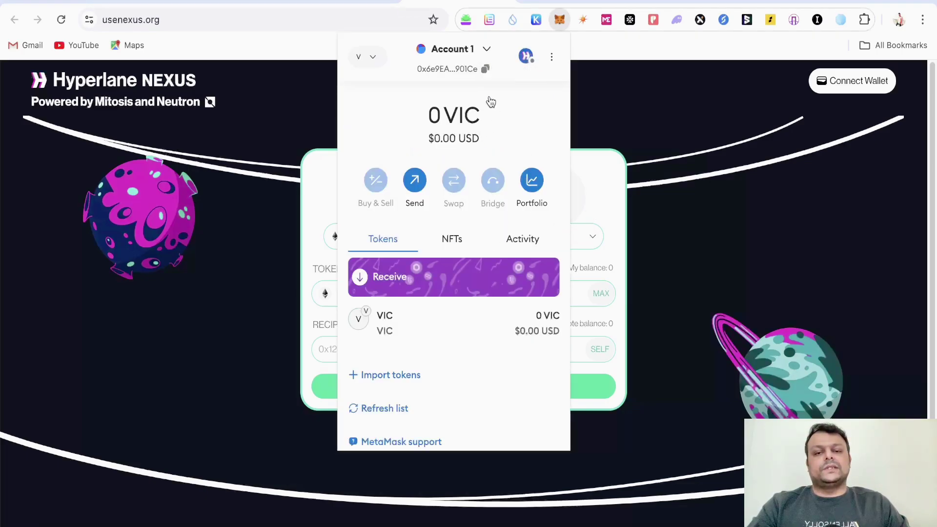
key("Escape")
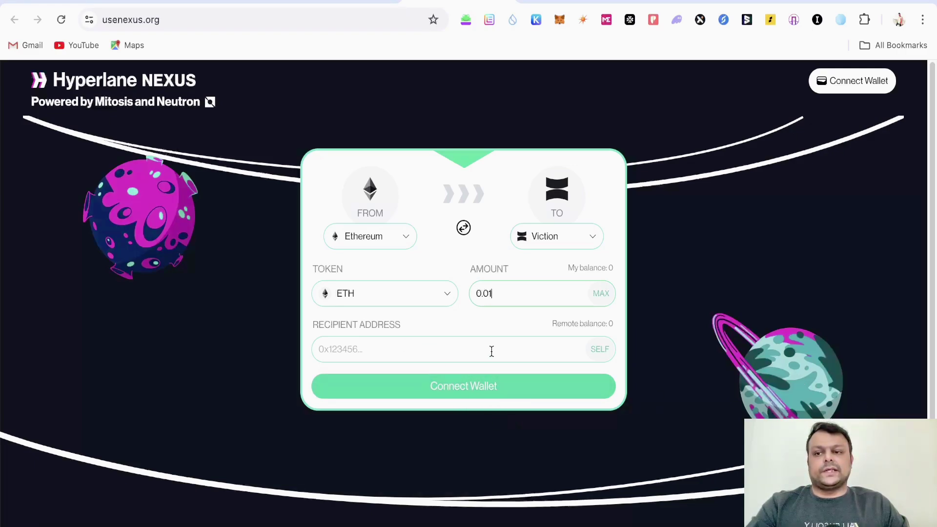
left_click(537, 1)
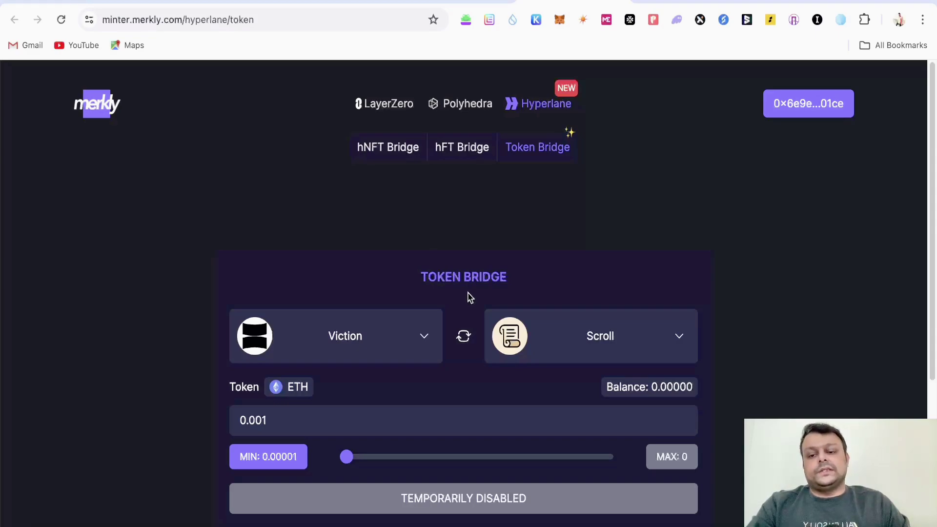
Swap Merkly's chains to Scroll→Viction and approve MetaMask's switch to Scroll, keeping 0.001 ETH.
left_click(469, 346)
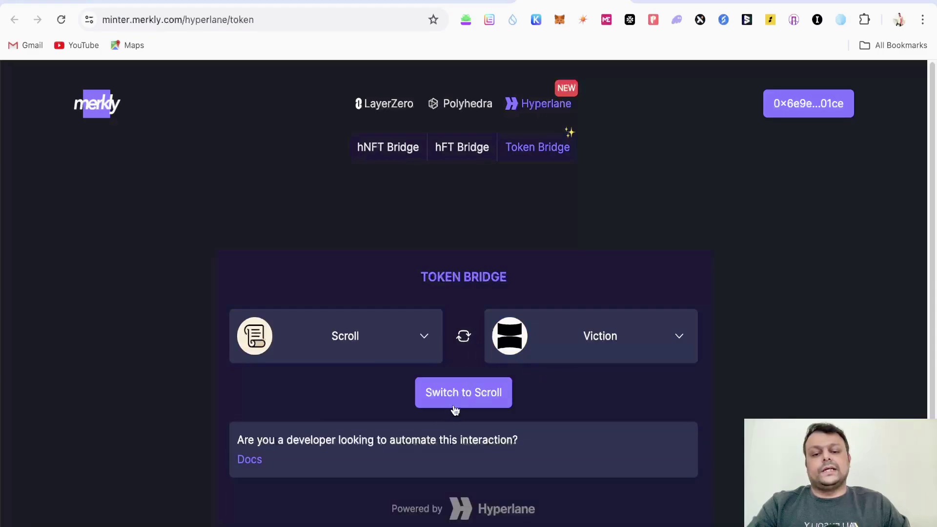
left_click(410, 343)
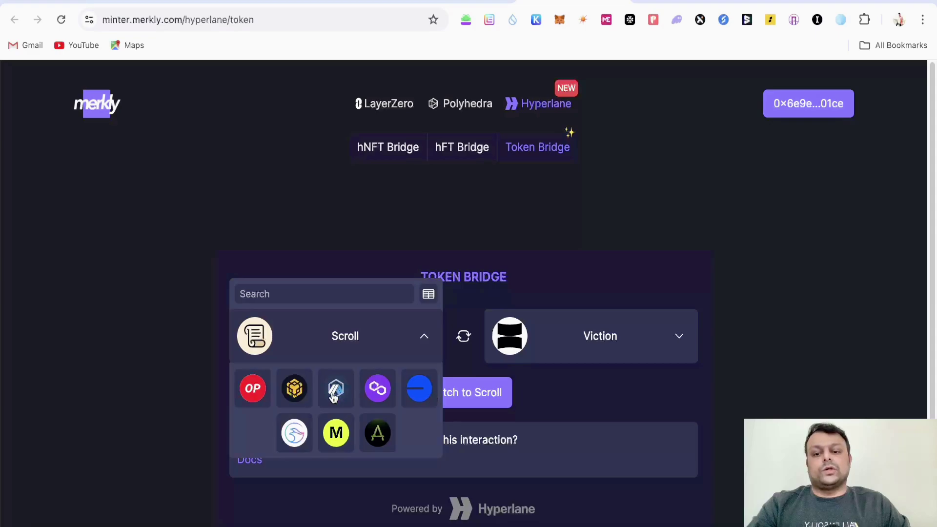
left_click(490, 398)
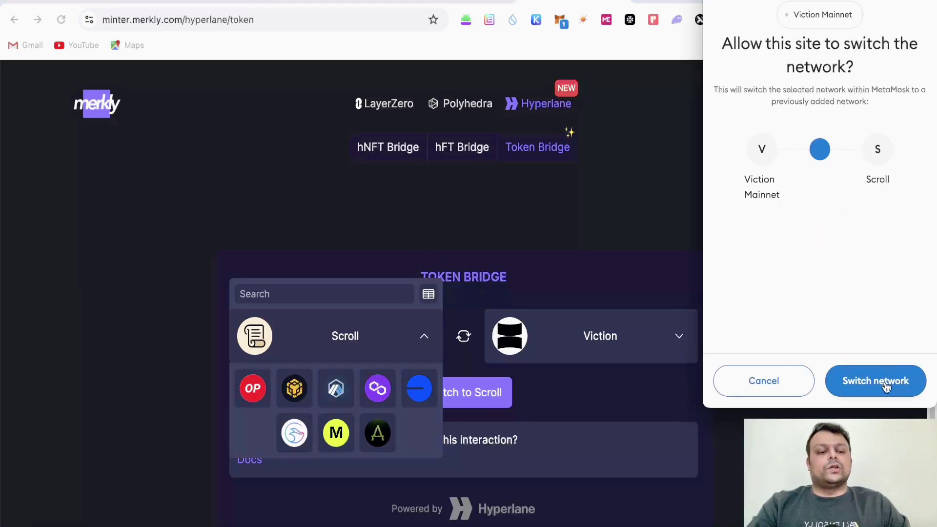
left_click(884, 380)
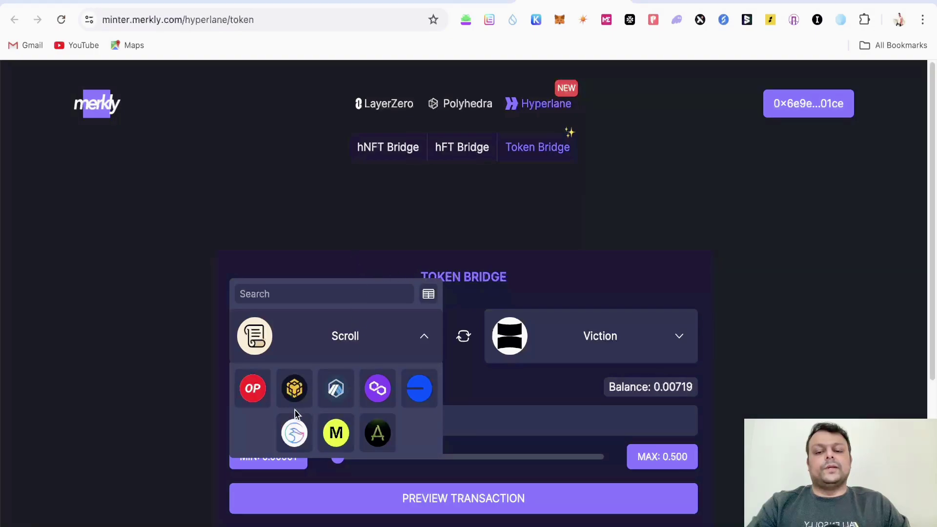
left_click(244, 357)
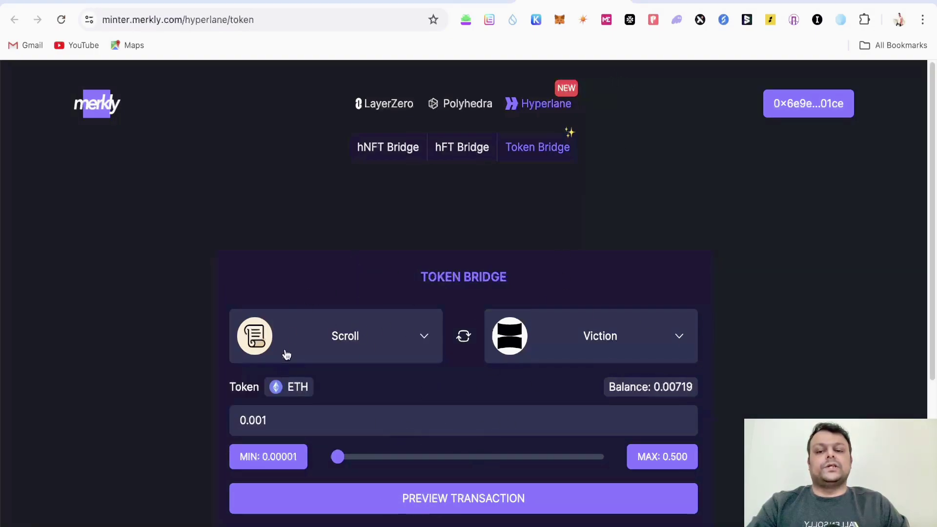
left_click(385, 341)
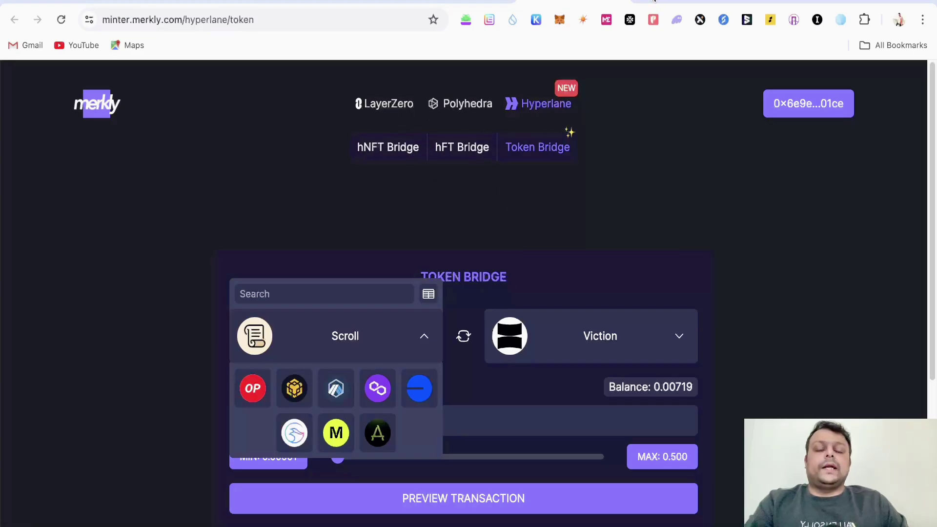
left_click(654, 1)
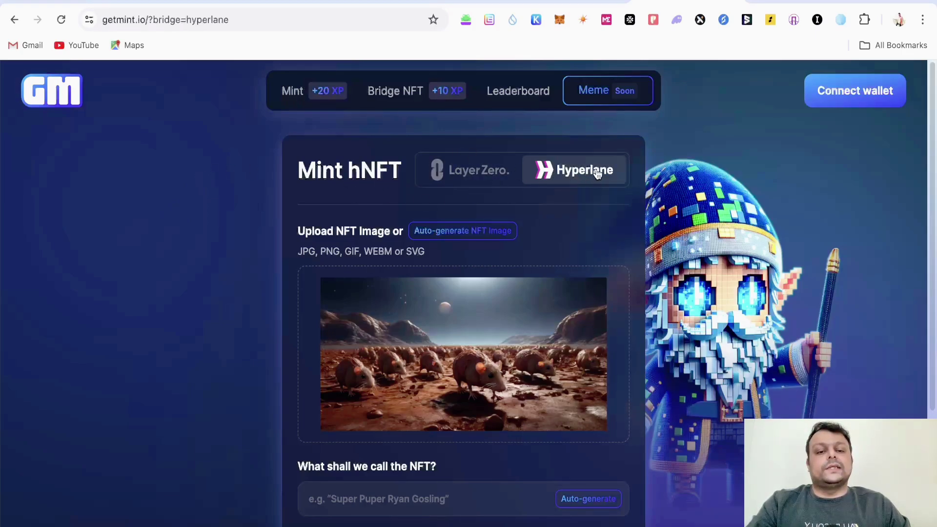
left_click(476, 172)
left_click(575, 176)
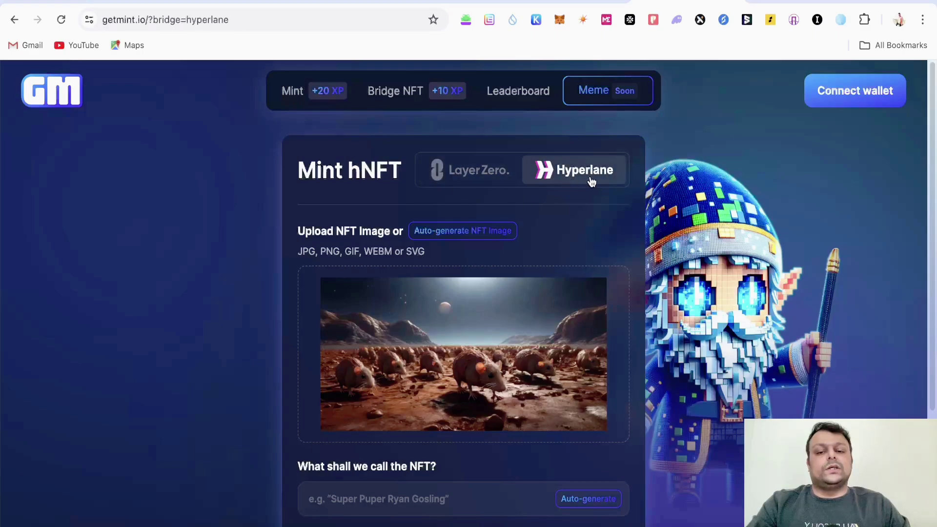
scroll(568, 195, "down", 2)
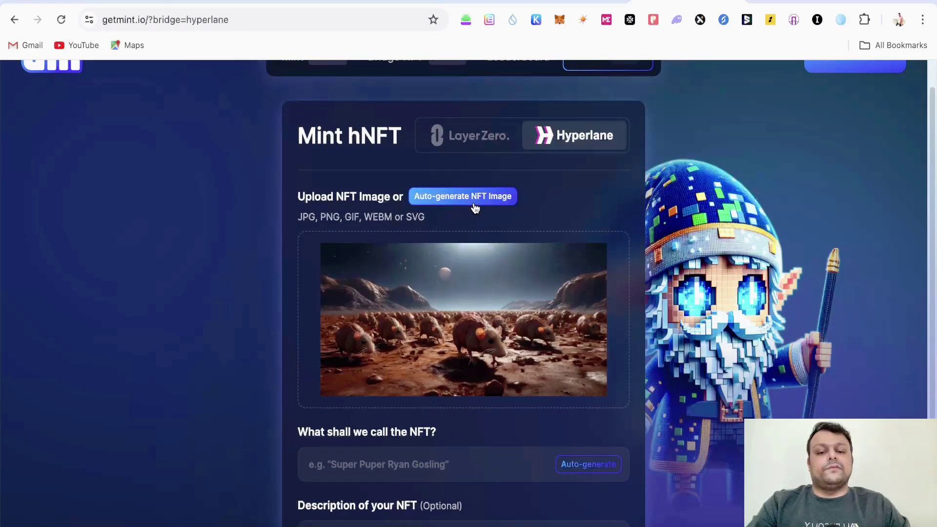
left_click(430, 331)
left_click(640, 393)
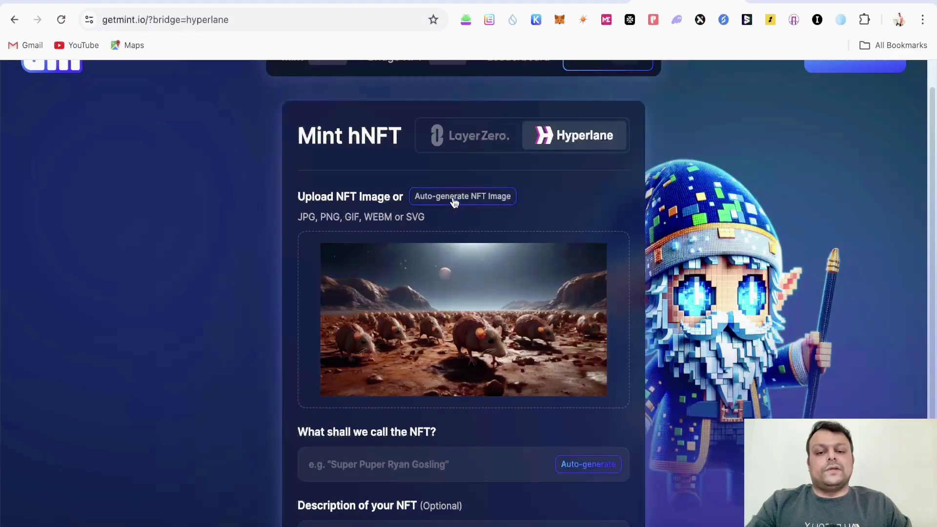
scroll(502, 261, "down", 1)
scroll(503, 261, "down", 3)
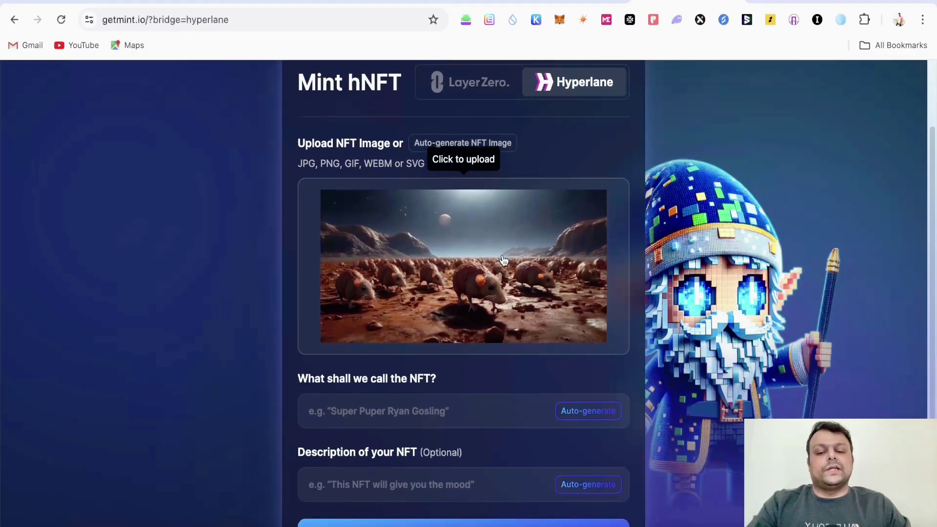
Name the hNFT 'Pudgy Zorb' using the autofill suggestion.
left_click(475, 361)
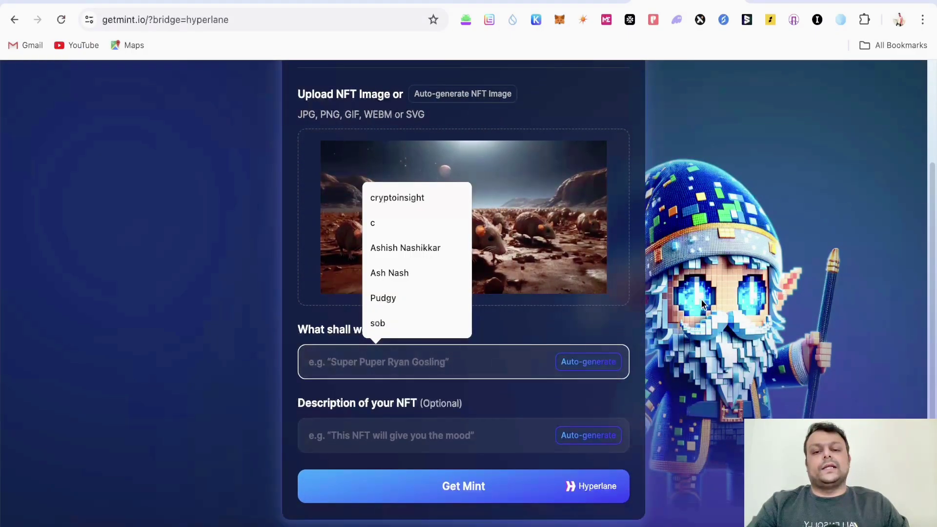
scroll(475, 358, "up", 4)
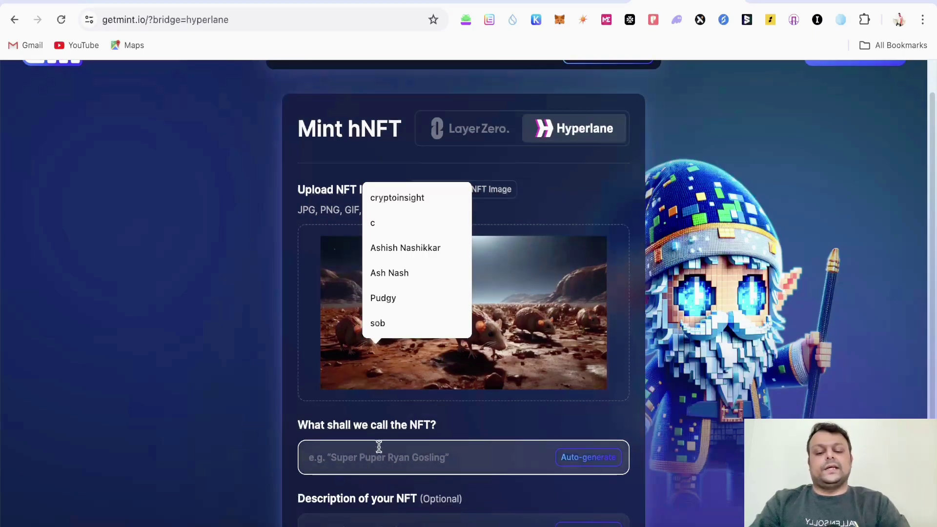
type("P")
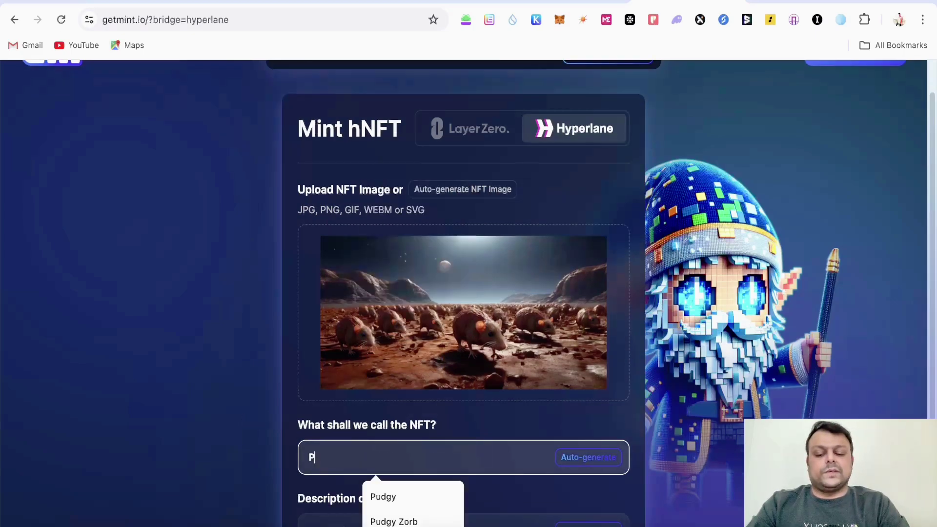
type("udgy")
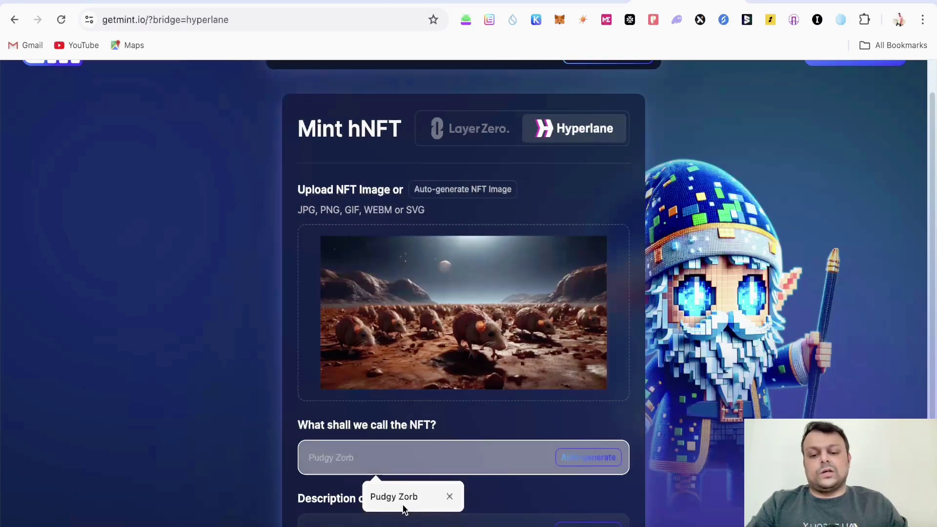
left_click(390, 496)
scroll(434, 391, "down", 5)
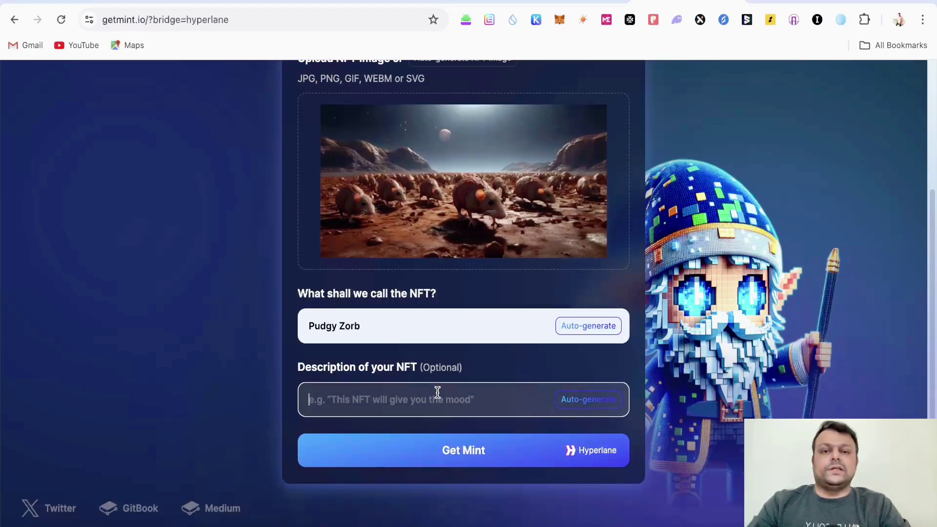
Enter the description 'Collaboration of Pudgys and Zora Orbs!' and look over the form.
left_click(437, 392)
type("Co")
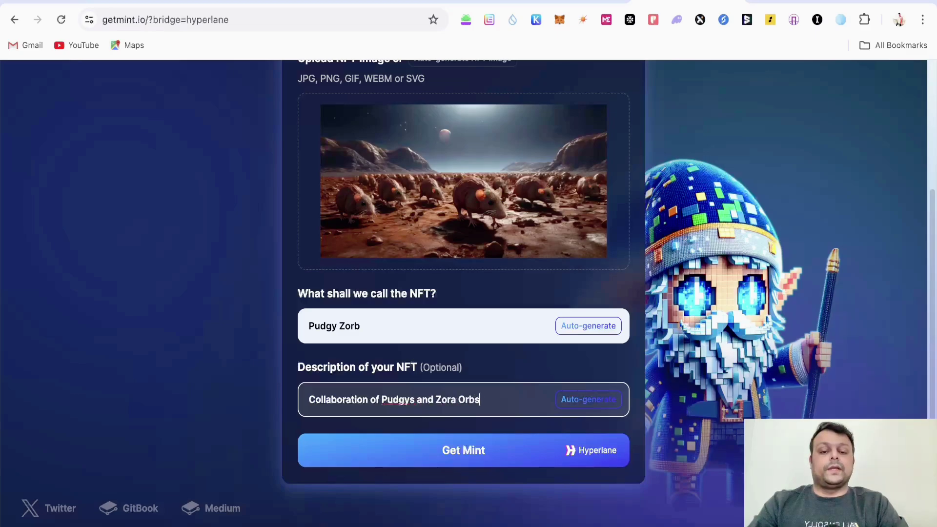
scroll(463, 264, "up", 10)
scroll(600, 370, "down", 10)
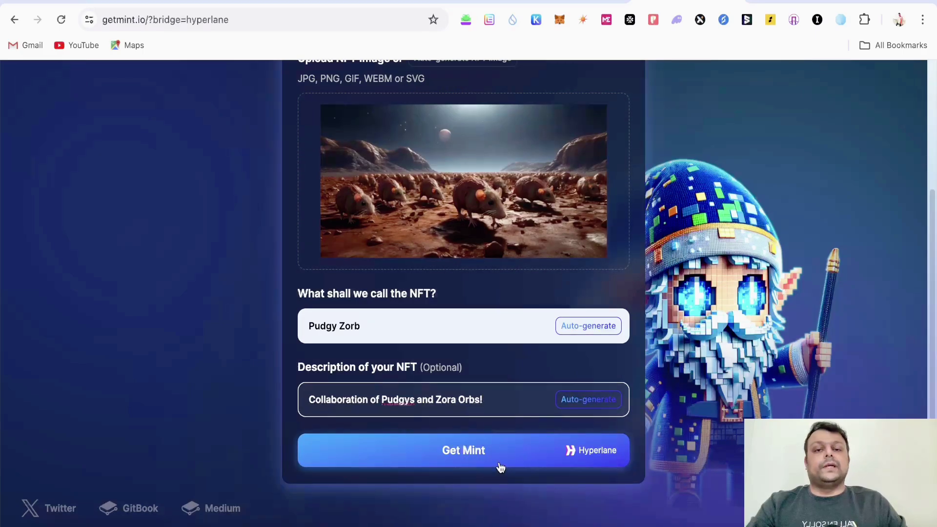
scroll(570, 448, "up", 4)
scroll(666, 431, "down", 4)
scroll(488, 293, "up", 4)
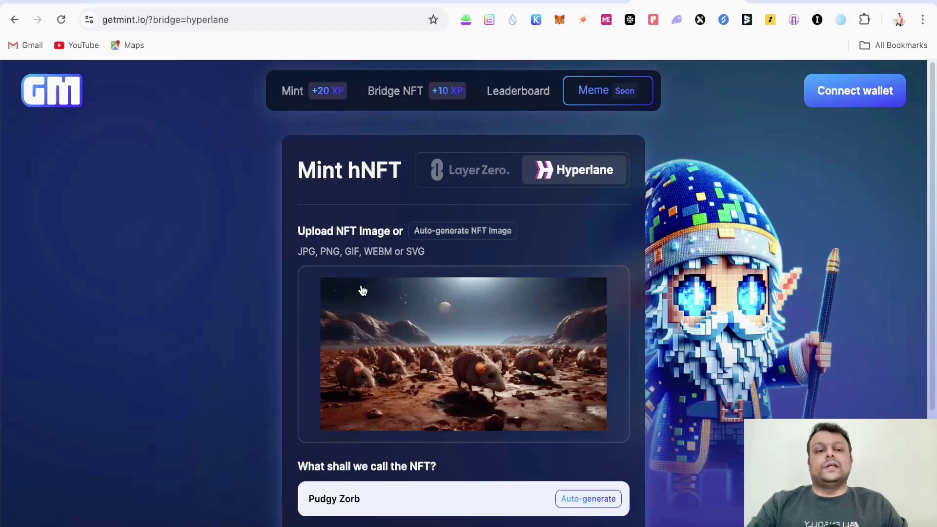
left_click(750, 2)
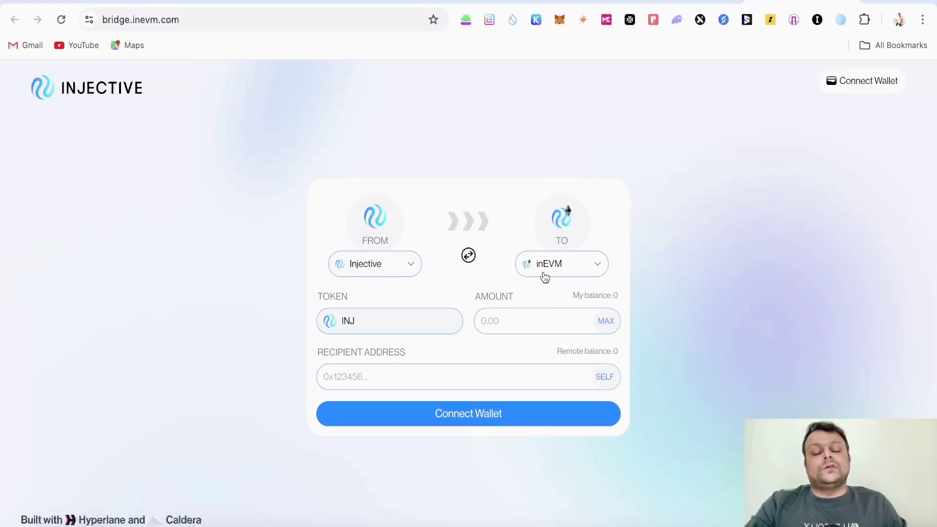
left_click(861, 91)
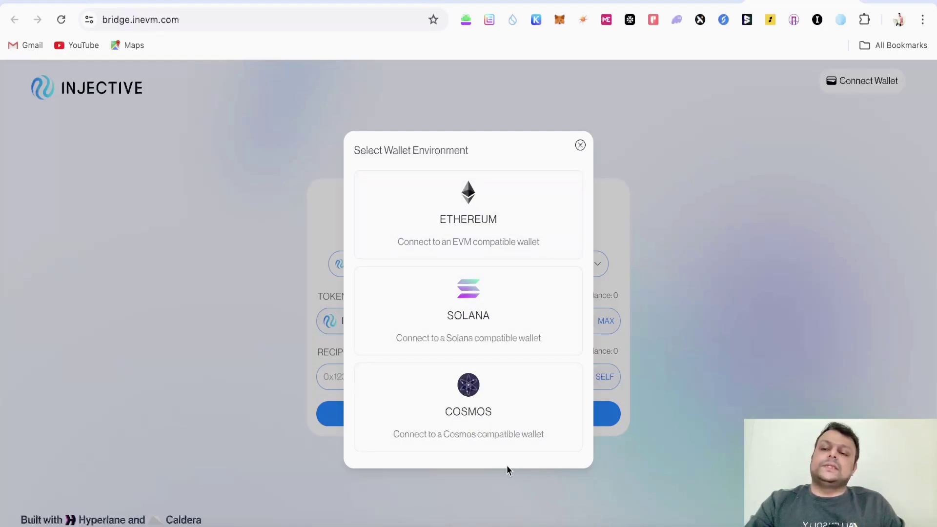
left_click(488, 401)
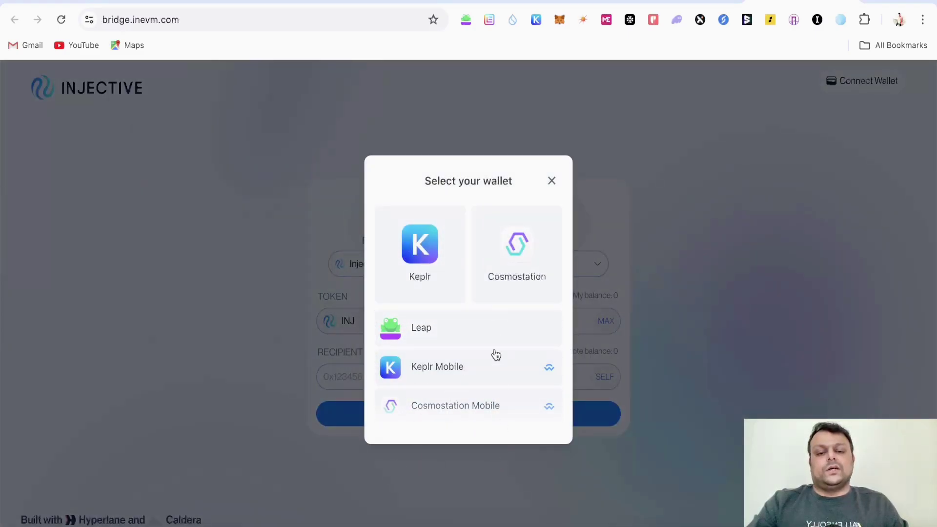
left_click(551, 180)
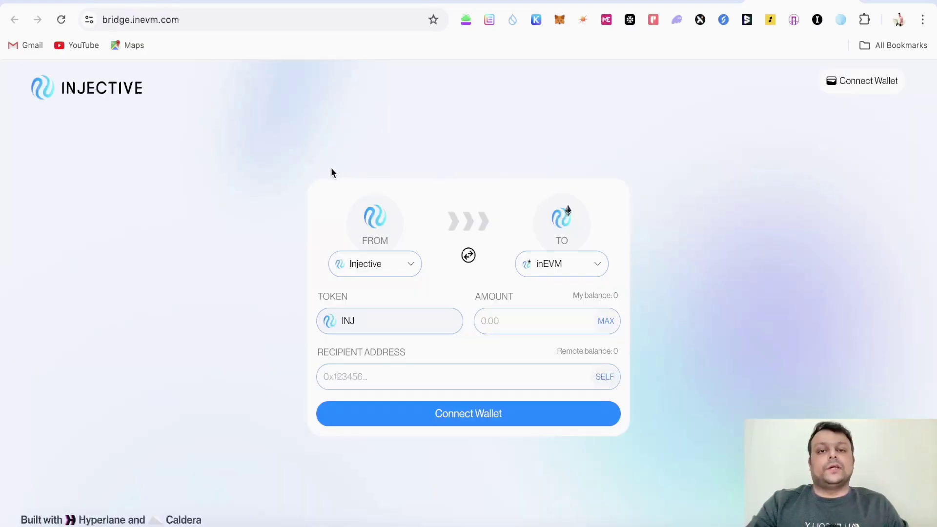
Return to the x.com/Hyperlane_xyz profile tab with Ctrl+Tab.
key("ctrl+Tab")
key("ctrl+Tab")
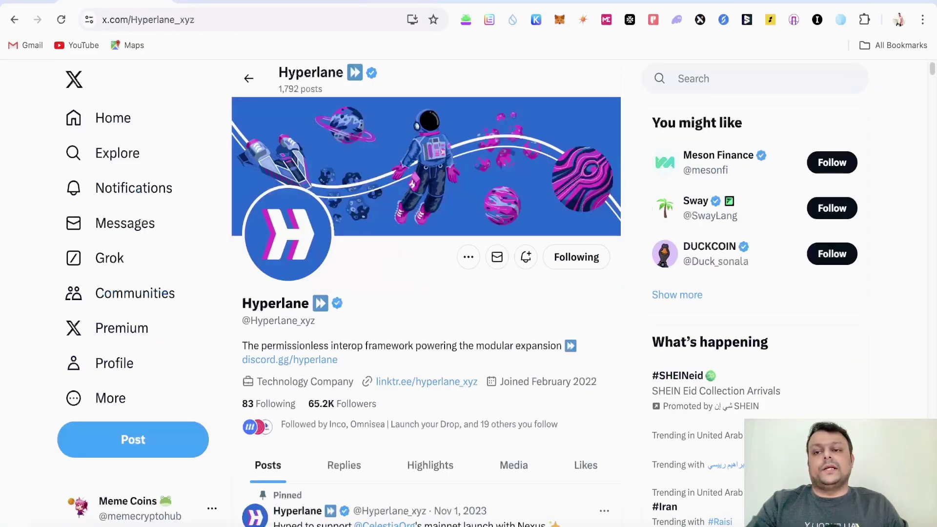